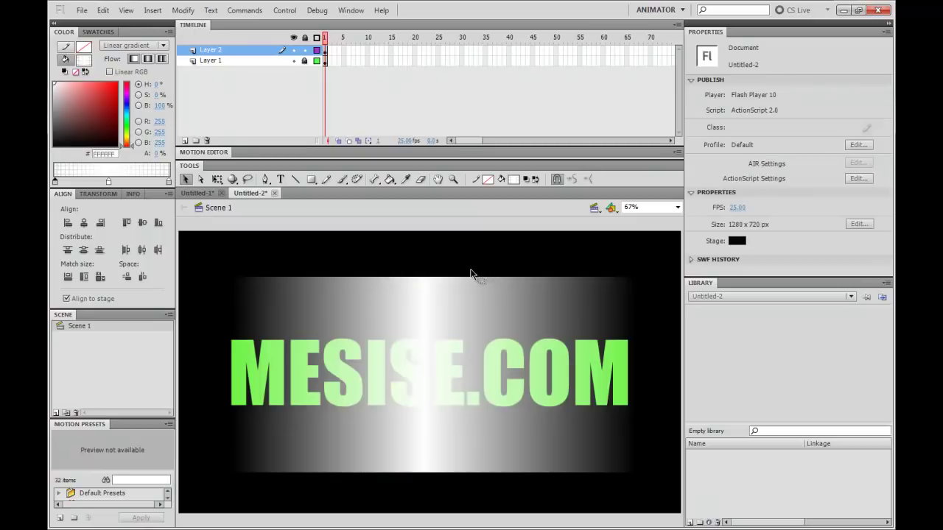
- Remove the middle stop from the Layer 2 rectangle's gradient and set both end stops to 100% alpha
click(297, 293)
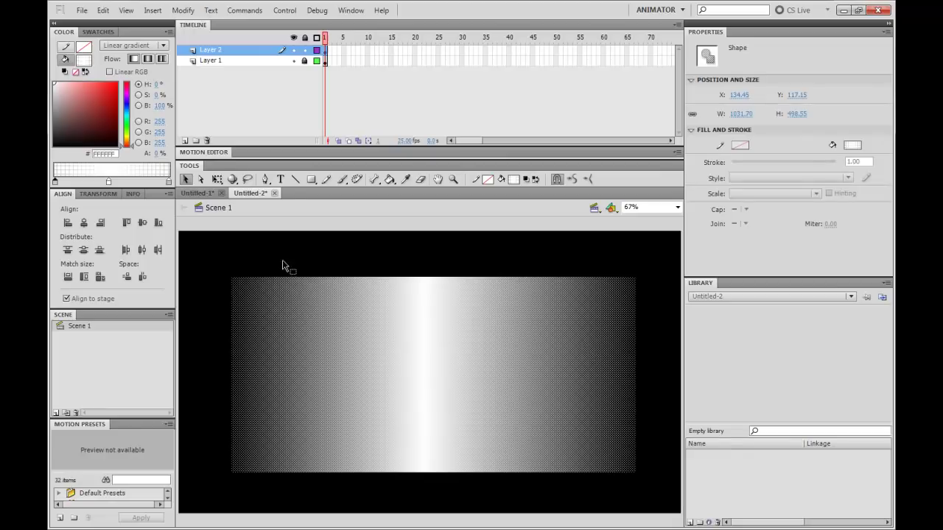
drag(109, 183, 104, 207)
click(56, 182)
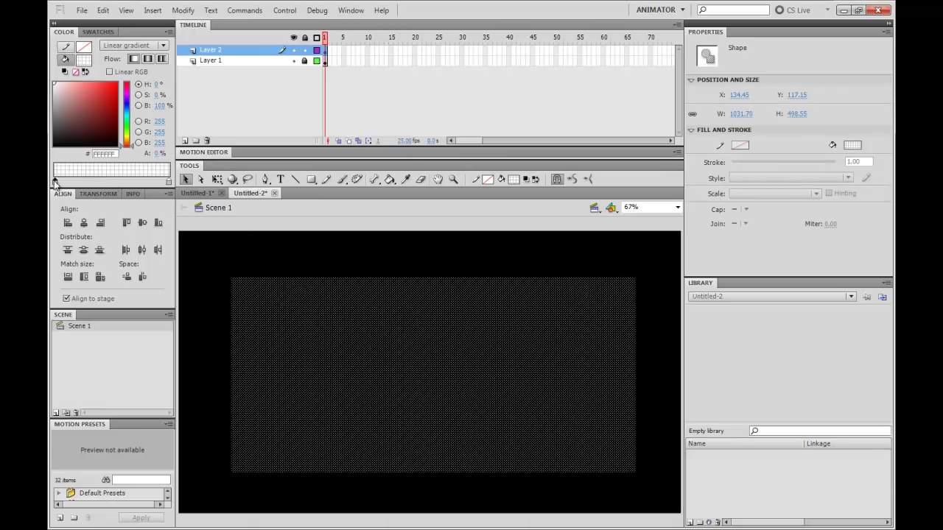
drag(157, 153, 156, 77)
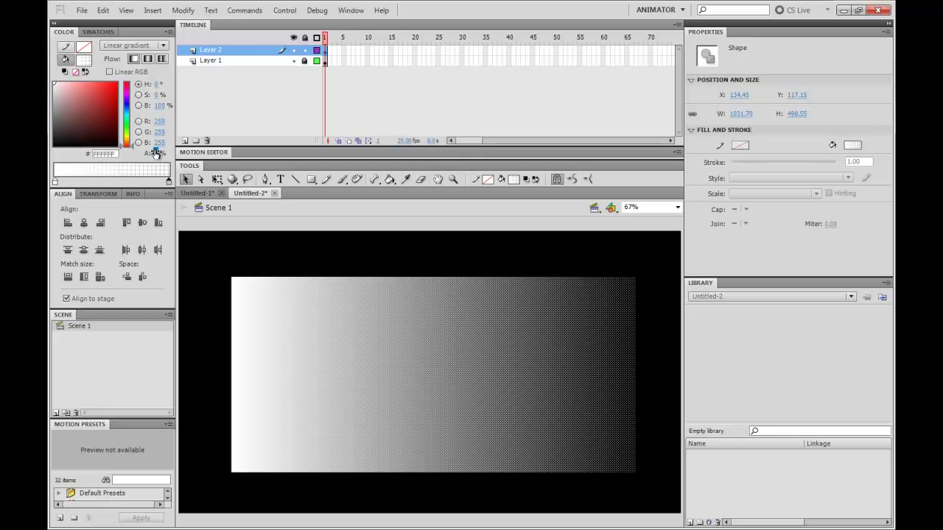
- Recolor the right-hand gradient stop to cyan (#00FFDB) and check the resulting blend on the rectangle
click(129, 112)
click(117, 83)
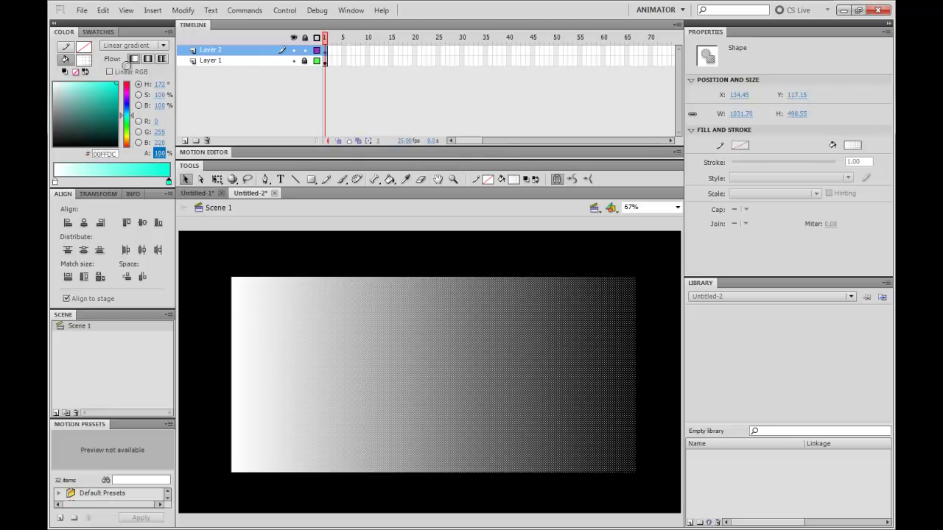
click(368, 254)
click(322, 306)
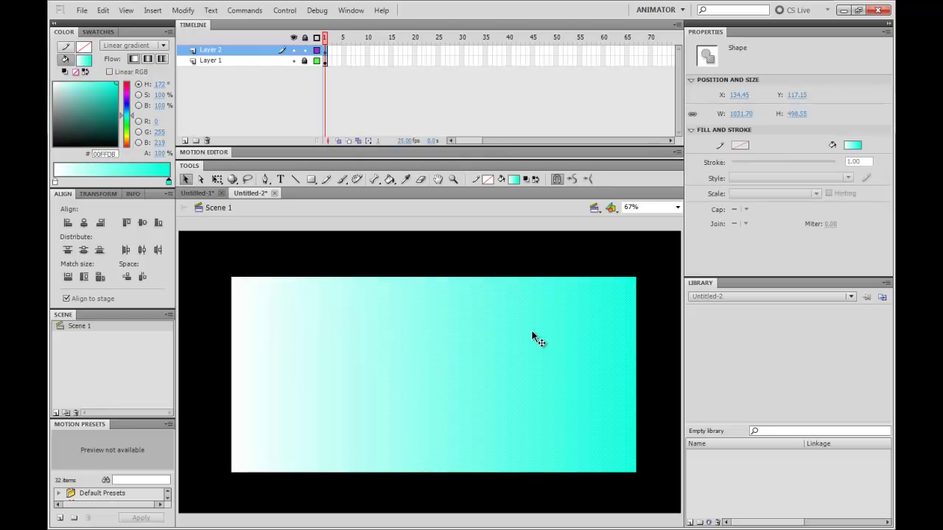
click(55, 182)
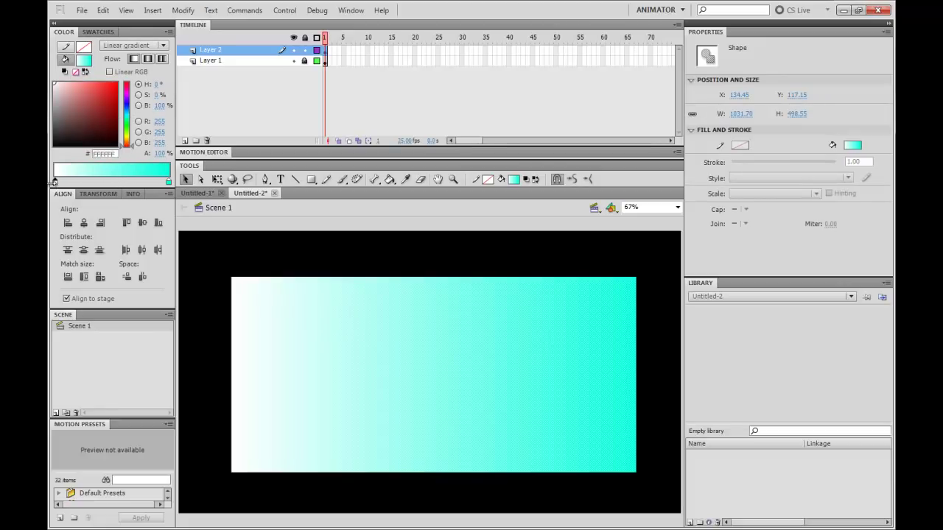
mouse_move(169, 183)
mouse_down()
mouse_move(98, 183)
mouse_move(174, 191)
mouse_up()
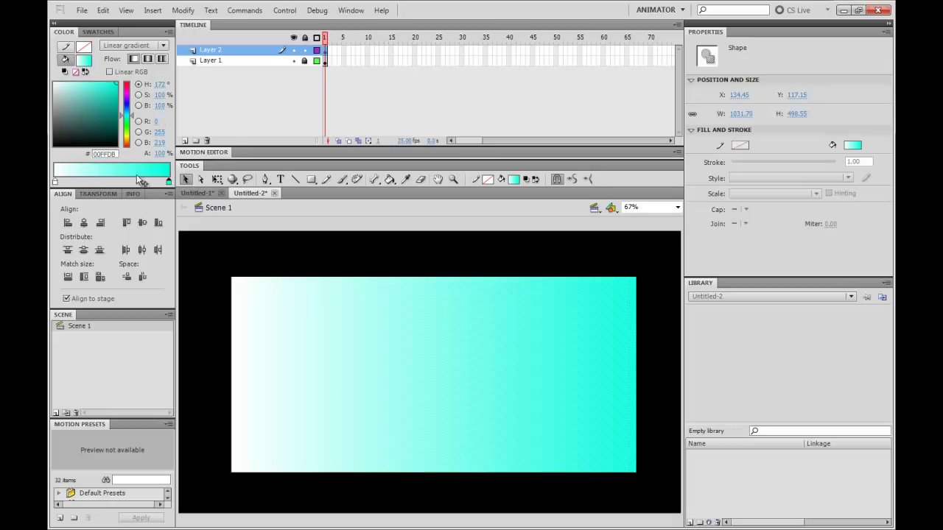
- Add a stop in the middle of the rectangle's gradient and set its color to white
click(115, 181)
drag(109, 181, 112, 187)
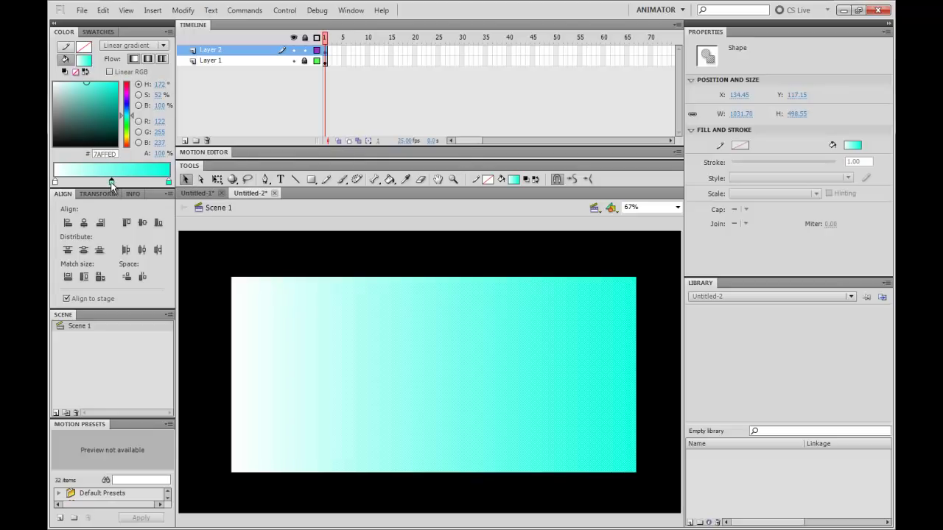
drag(86, 89, 54, 82)
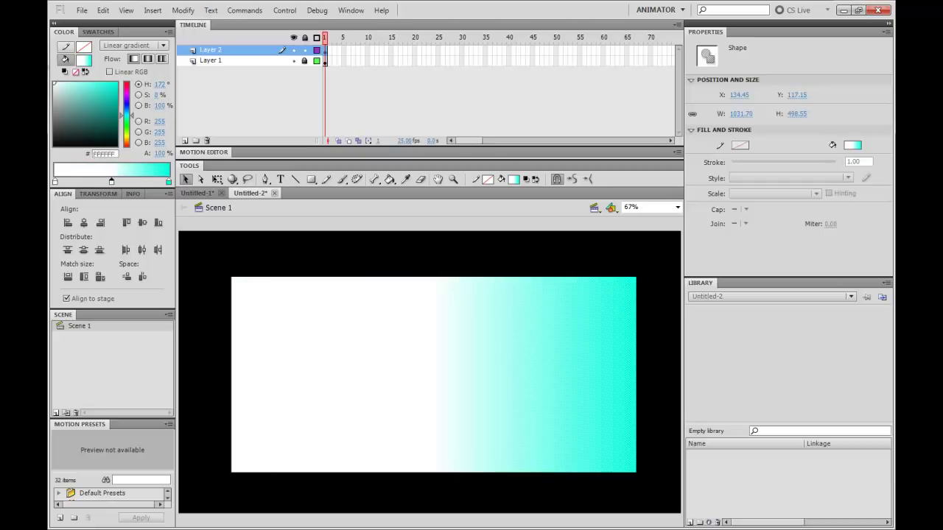
click(114, 181)
click(120, 182)
drag(120, 181, 131, 213)
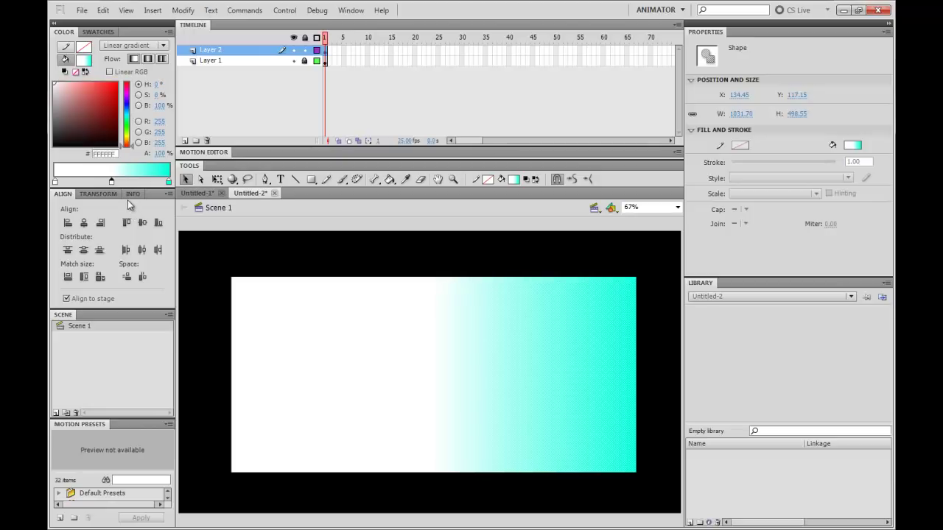
- Set the right-hand gradient stop to white (#FFFFFF) with 0% alpha
click(170, 181)
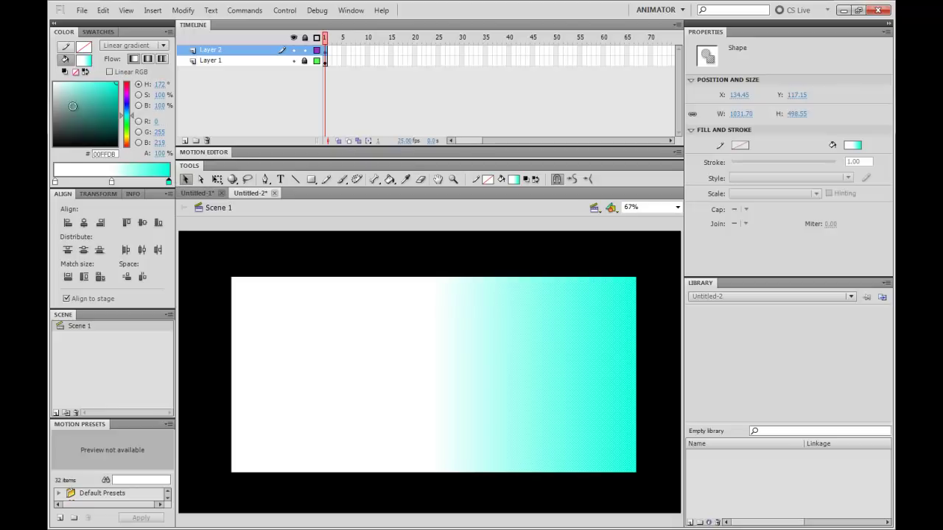
click(54, 83)
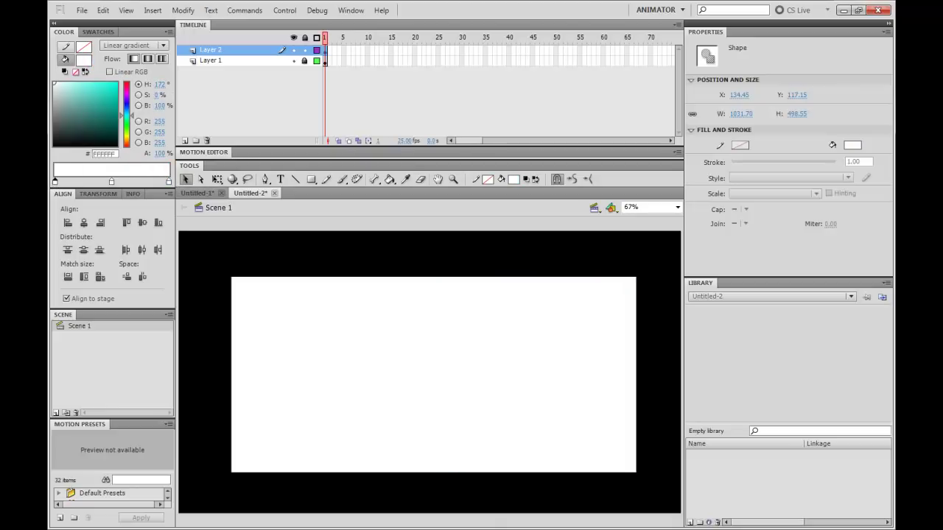
click(126, 182)
click(168, 182)
click(160, 153)
key(Return)
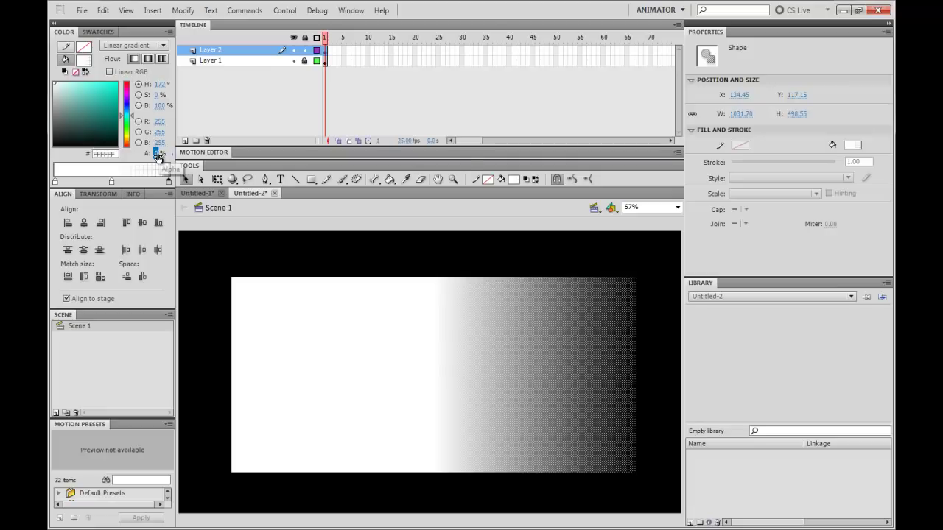
- Set the left-hand gradient stop's alpha to 0% and deselect the rectangle
click(55, 183)
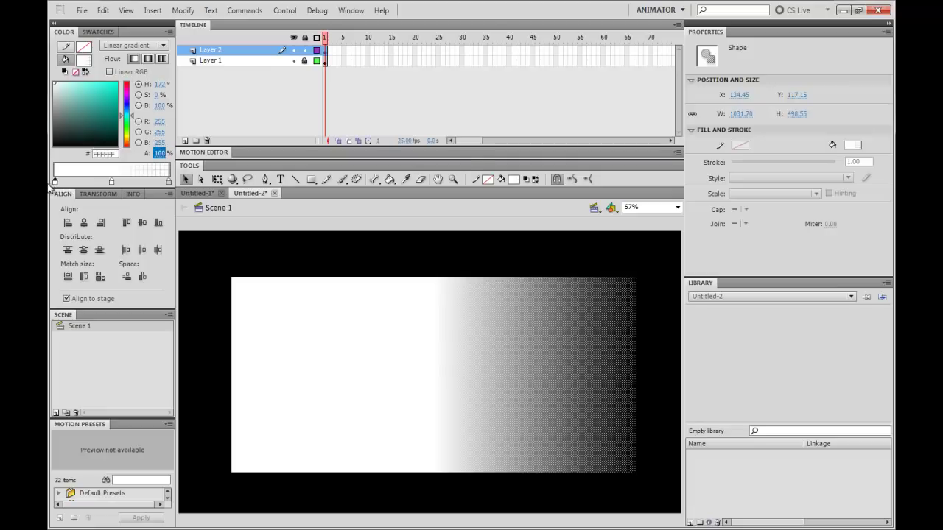
click(160, 154)
text(0)
key(Return)
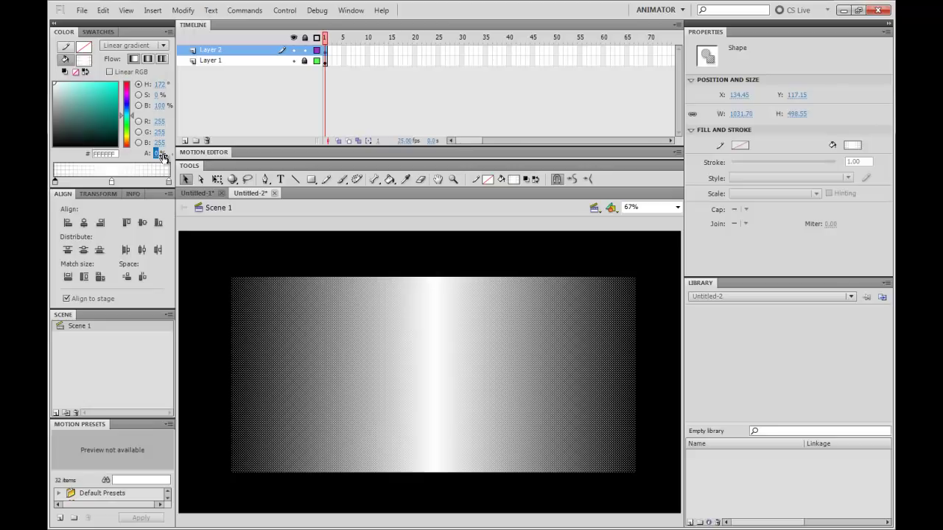
click(363, 248)
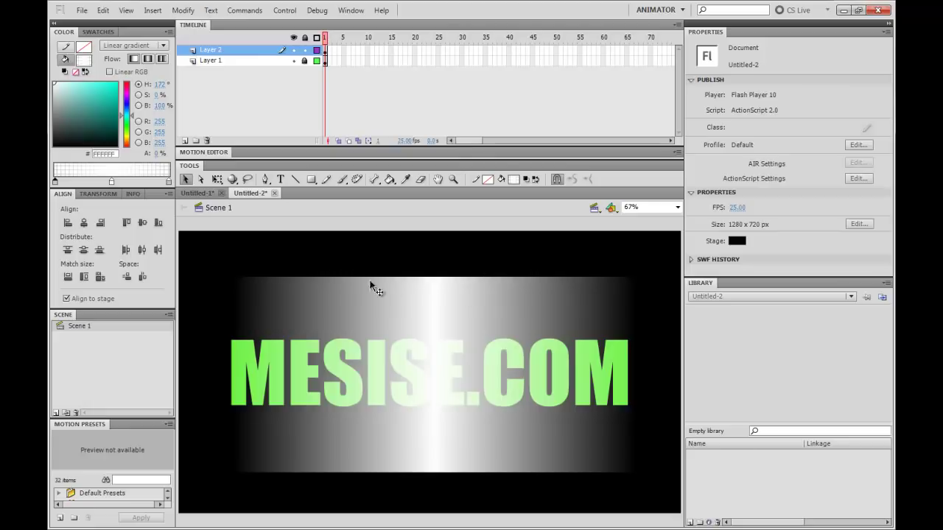
- Convert the gradient rectangle to a movie clip symbol named Symbol 1
click(472, 317)
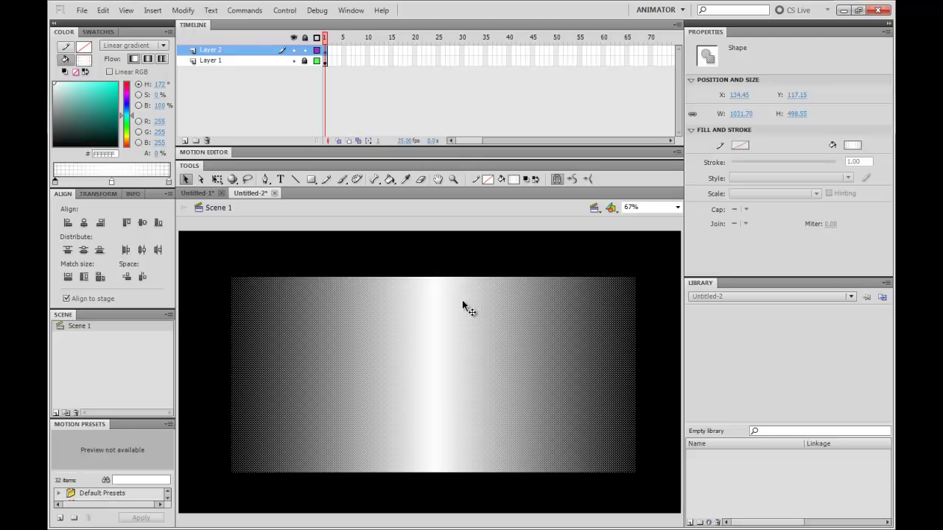
right_click(463, 303)
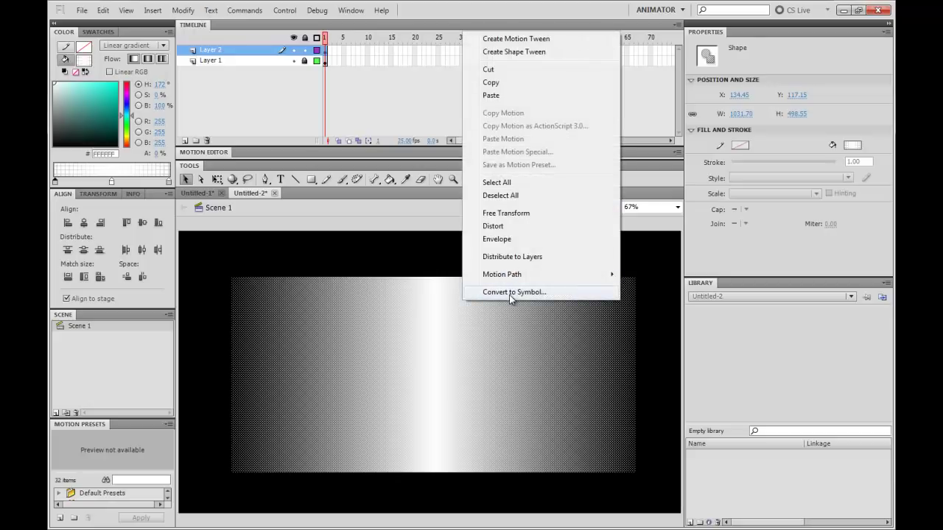
click(511, 293)
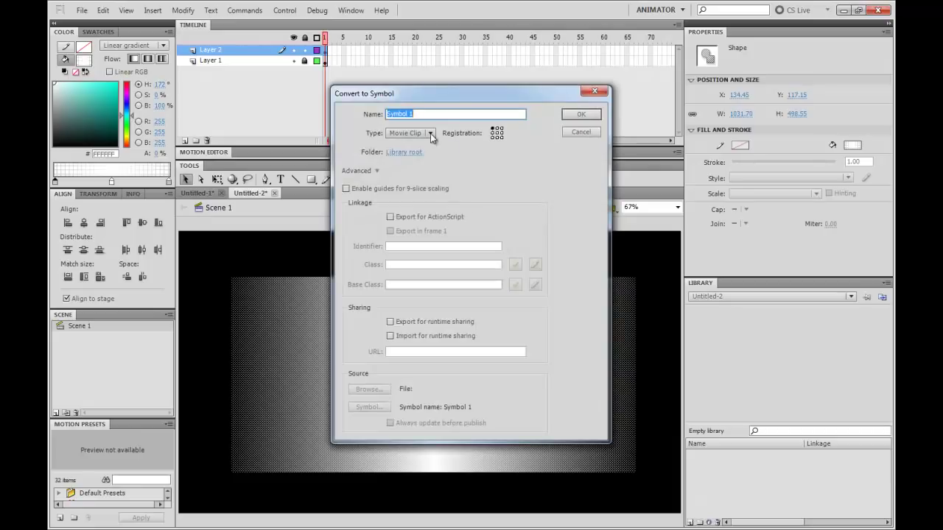
click(377, 170)
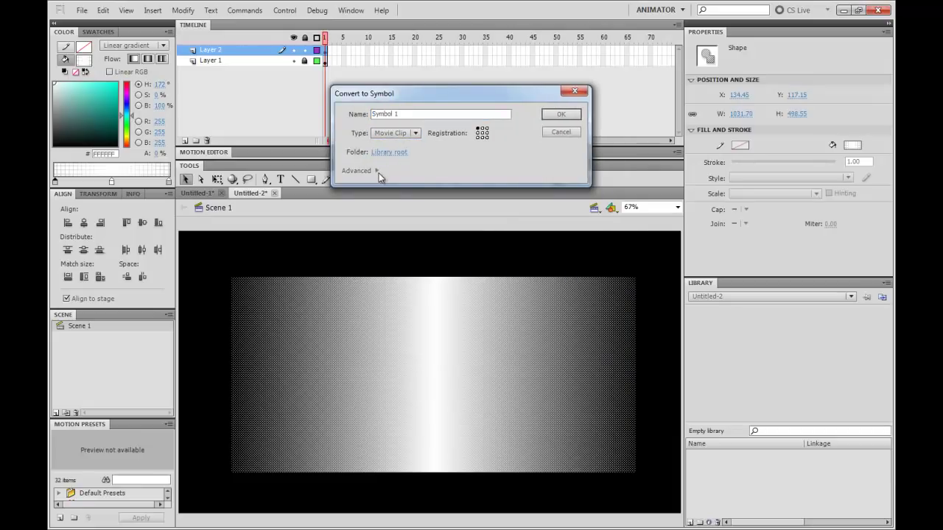
click(378, 171)
click(379, 171)
drag(429, 94, 431, 115)
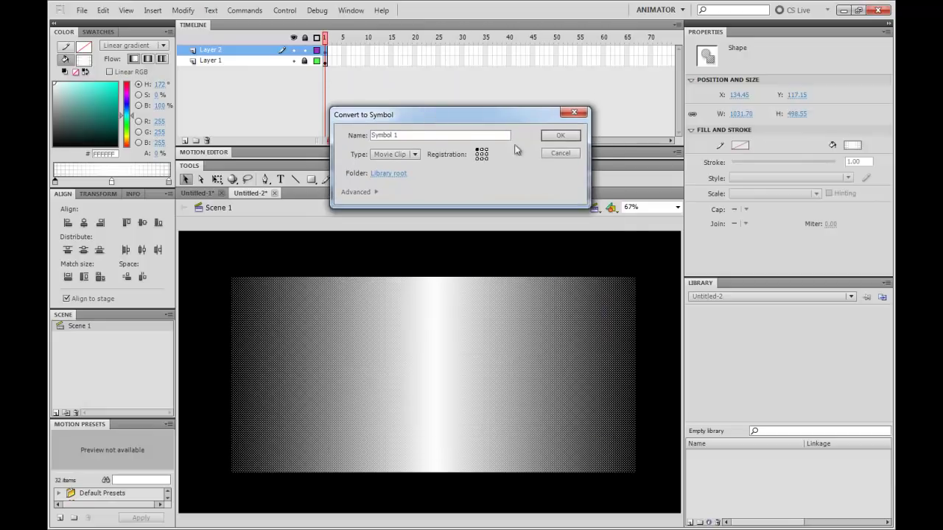
click(561, 136)
- Move the gradient clip left of the text to about X -918, and insert a keyframe at frame 20 of Layer 2
drag(510, 292, 185, 313)
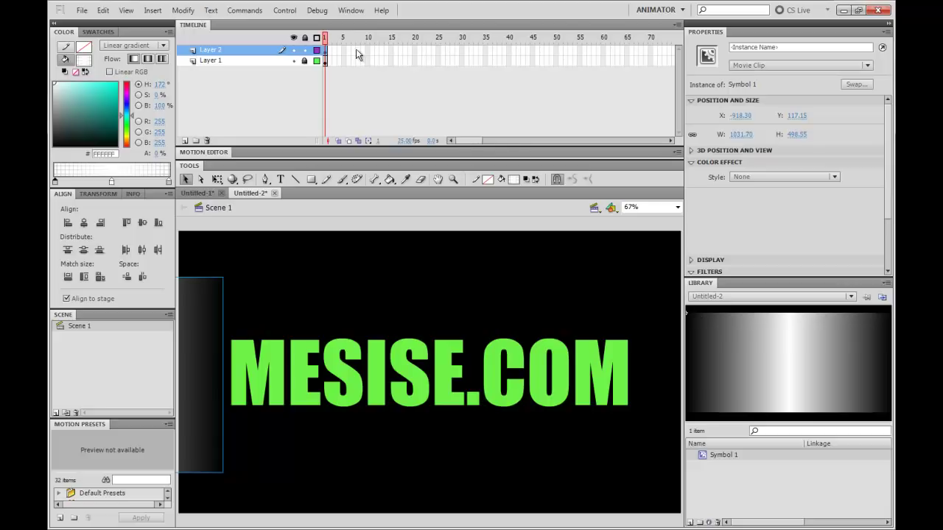
click(415, 49)
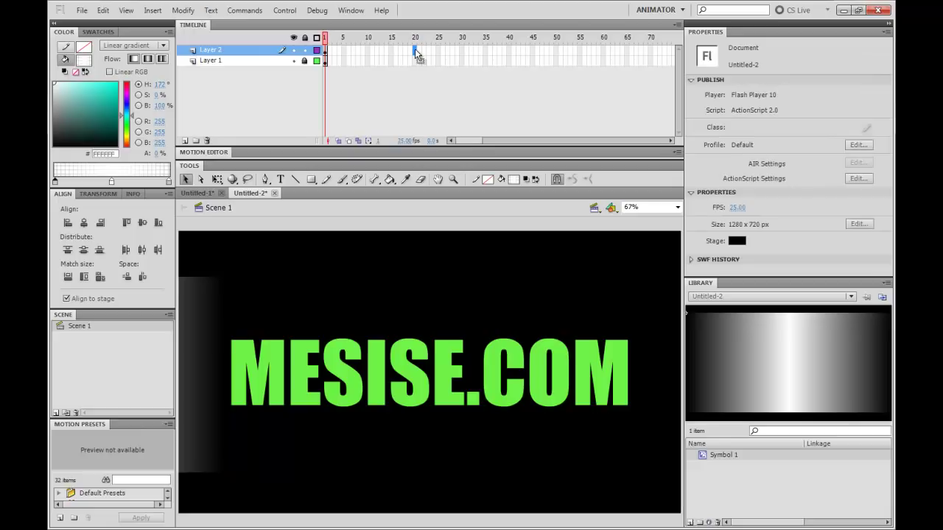
right_click(415, 48)
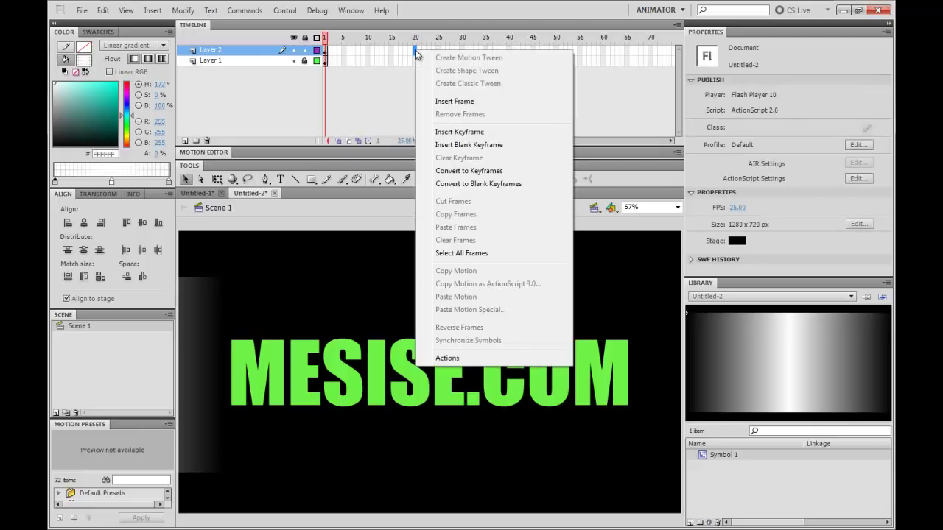
click(474, 138)
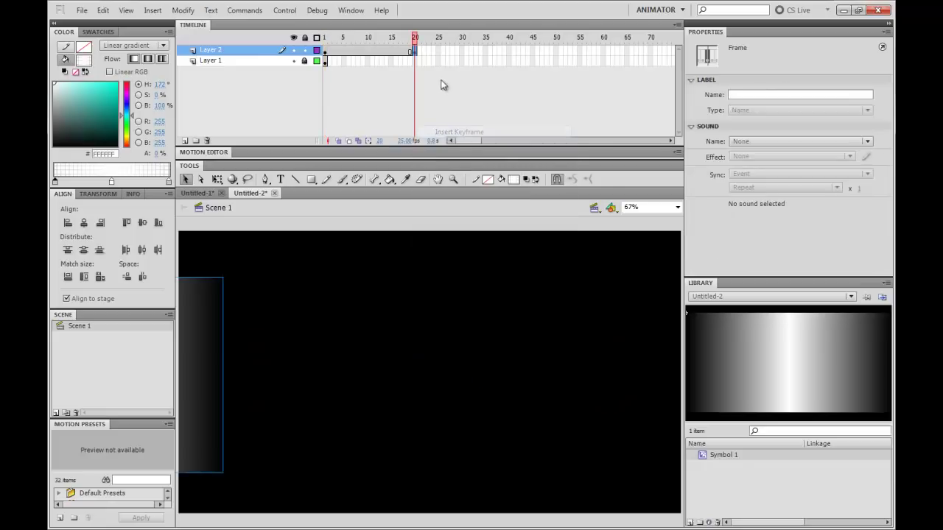
- At frame 20, move the gradient clip past the text to the stage's right edge, at about X 1259
drag(216, 326, 671, 324)
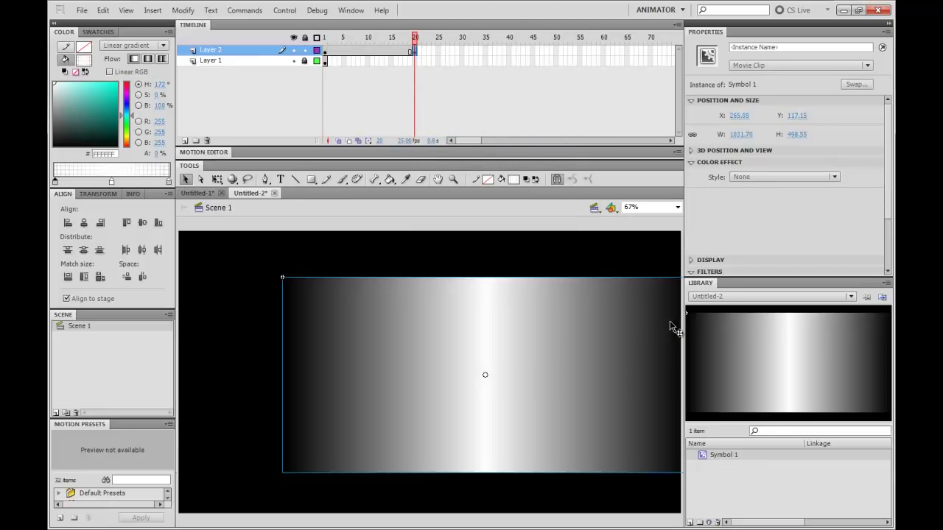
drag(309, 326, 652, 301)
key(shift+Right)
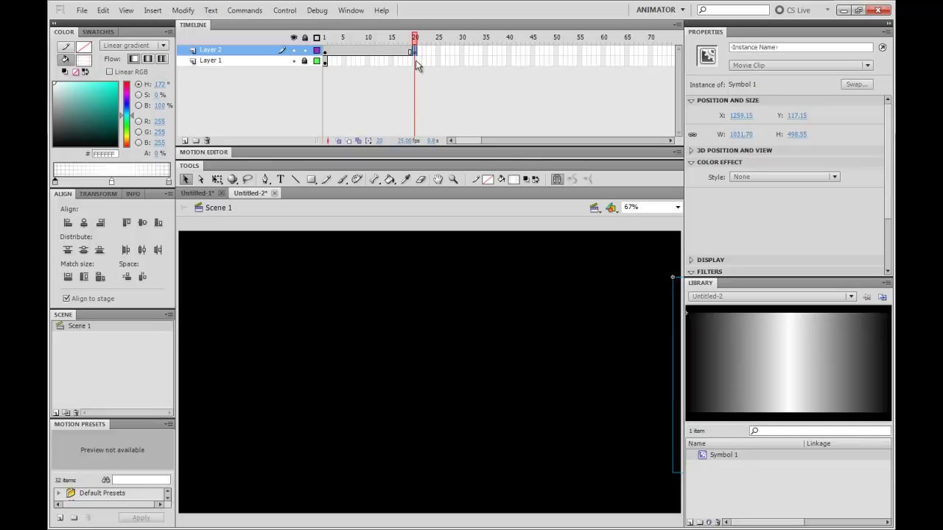
- Extend the text on Layer 1 by inserting a frame at frame 20
click(416, 60)
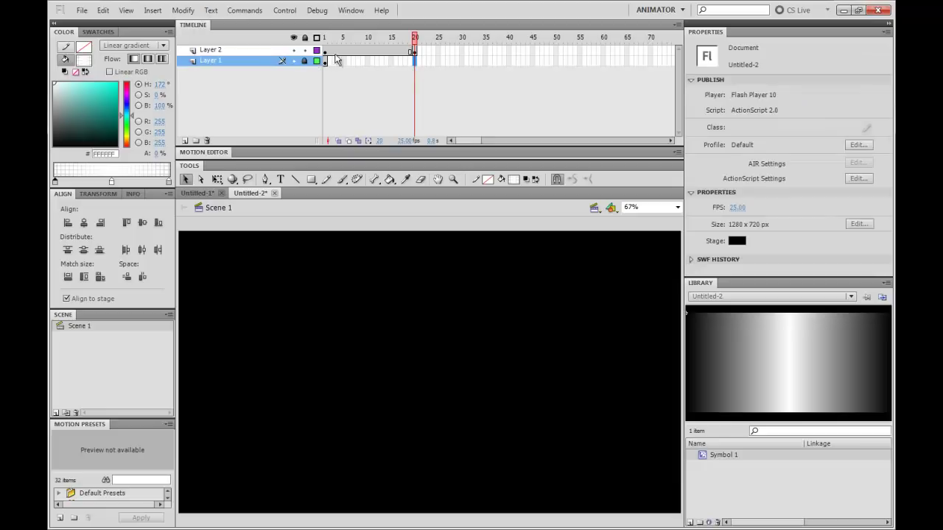
drag(333, 60, 409, 67)
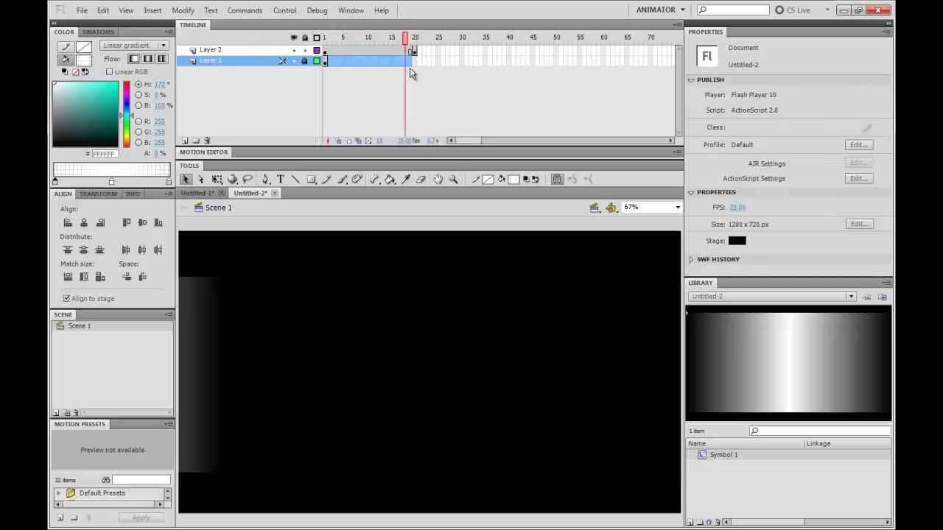
click(415, 60)
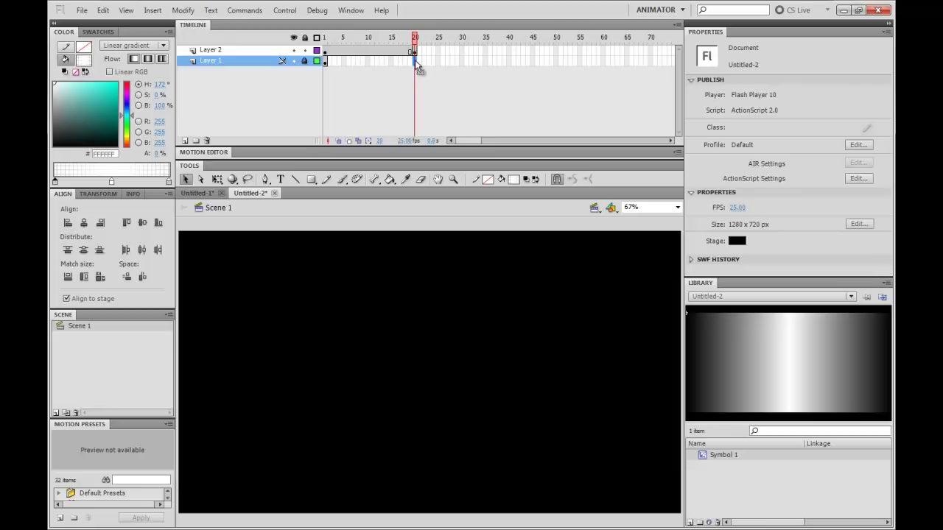
right_click(415, 60)
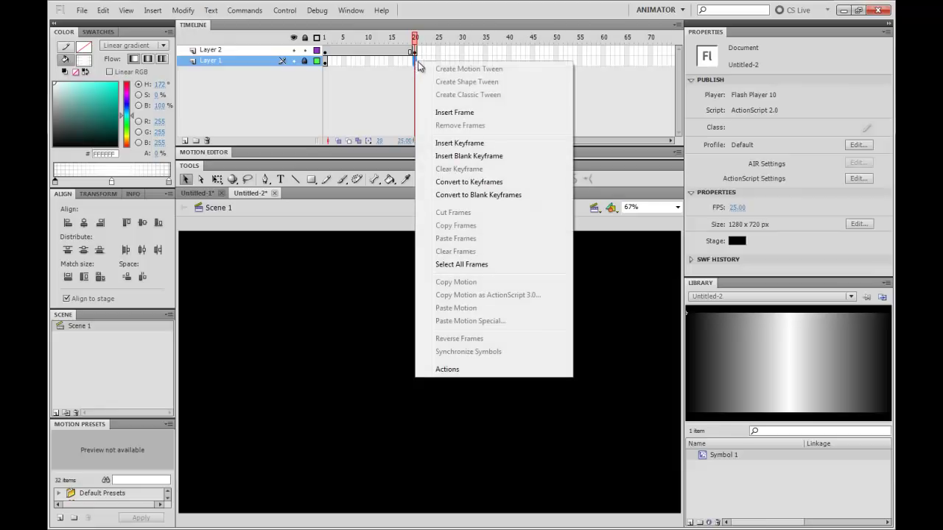
click(481, 115)
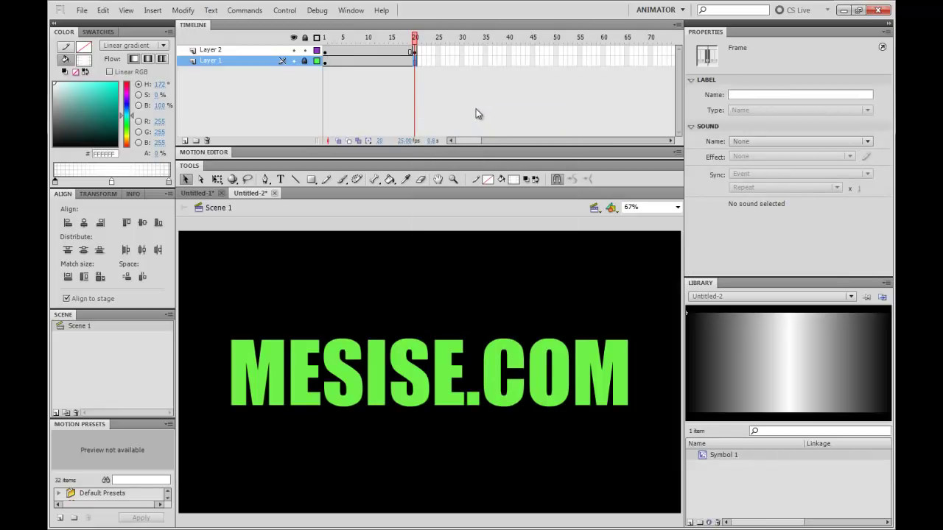
- Create a classic tween between the Layer 2 keyframes at frames 1 and 20
click(371, 41)
mouse_move(373, 41)
mouse_down()
mouse_move(326, 42)
mouse_move(437, 55)
mouse_move(376, 53)
mouse_up()
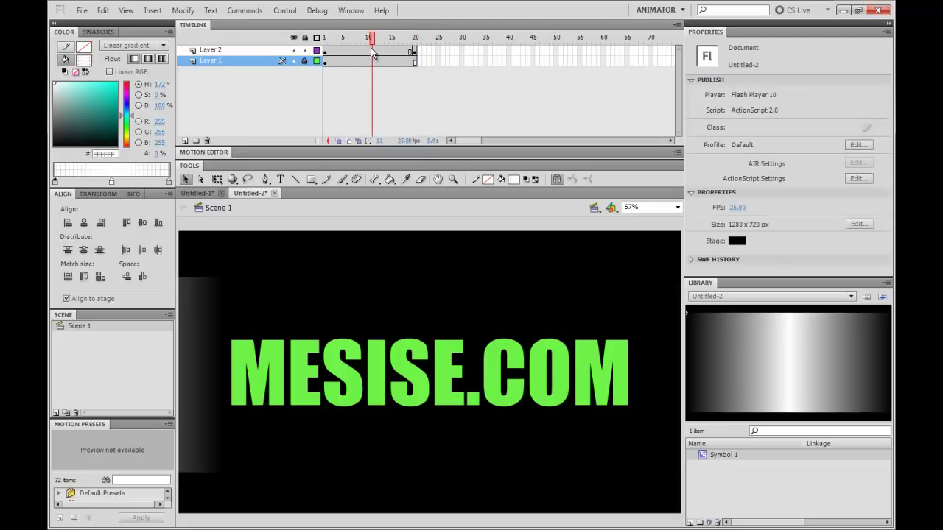
right_click(370, 48)
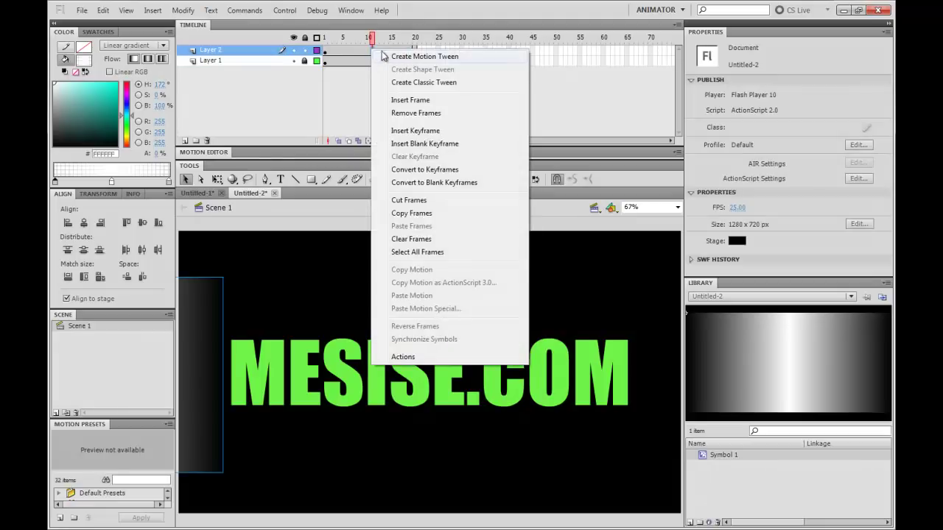
click(424, 83)
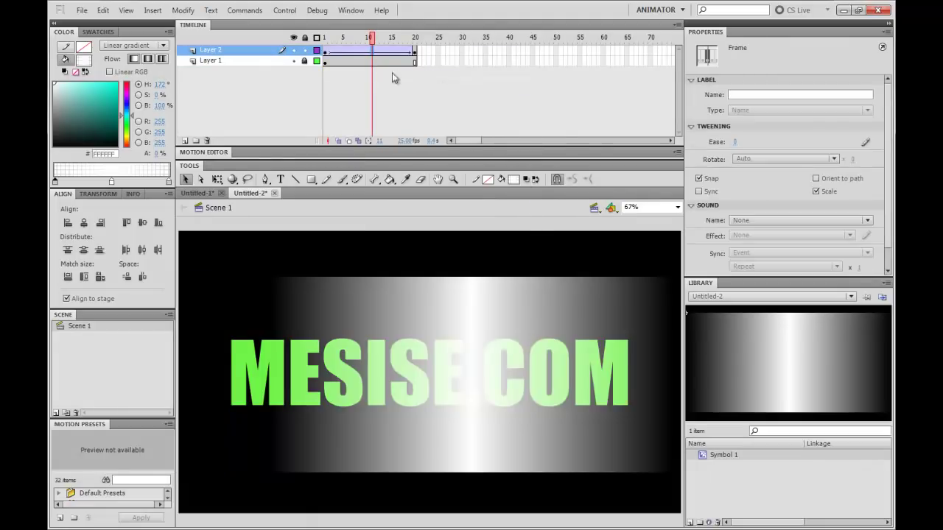
- Preview the Layer 2 tween by scrubbing and playing the gradient sweep from frame 1
mouse_move(360, 42)
mouse_down()
mouse_move(313, 44)
mouse_move(400, 49)
mouse_move(343, 53)
mouse_move(367, 51)
mouse_up()
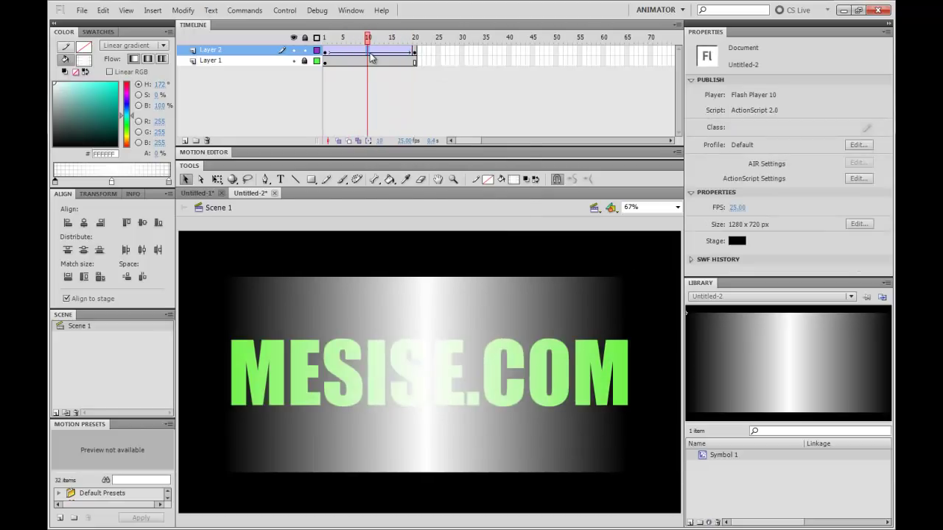
right_click(369, 51)
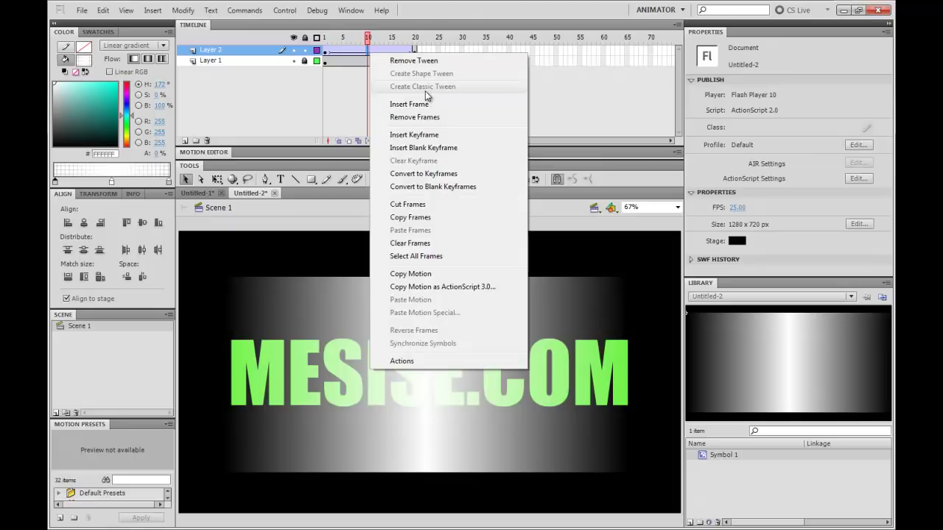
click(350, 77)
drag(370, 40, 325, 42)
key(Return)
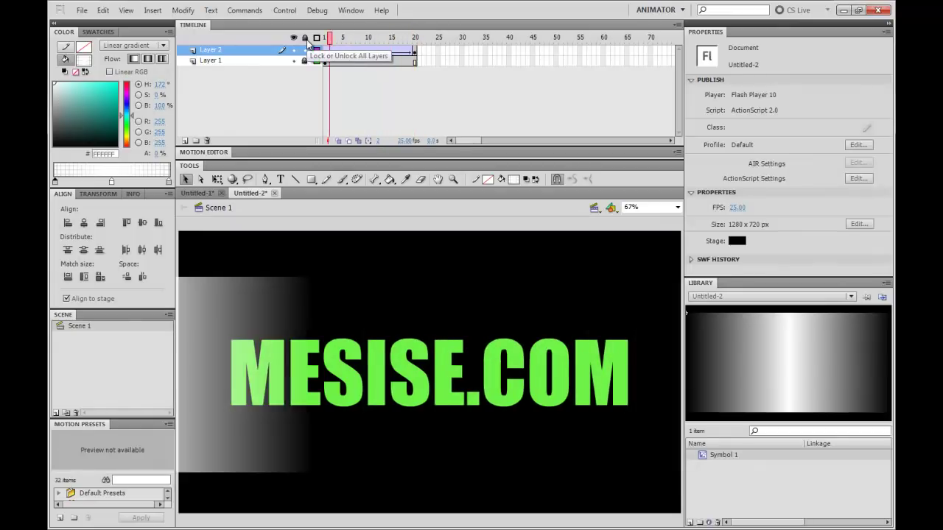
- Lock Layer 2 and add a new Layer 3 above it
click(303, 49)
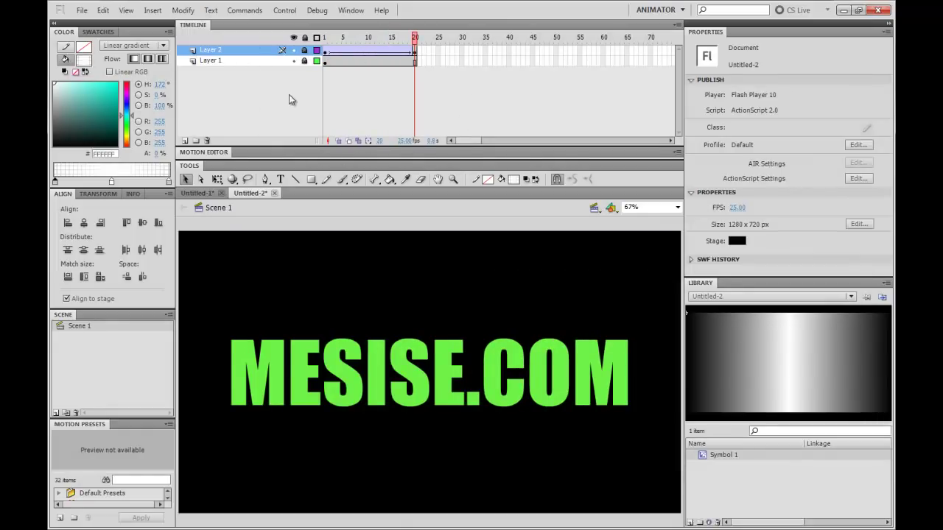
click(185, 140)
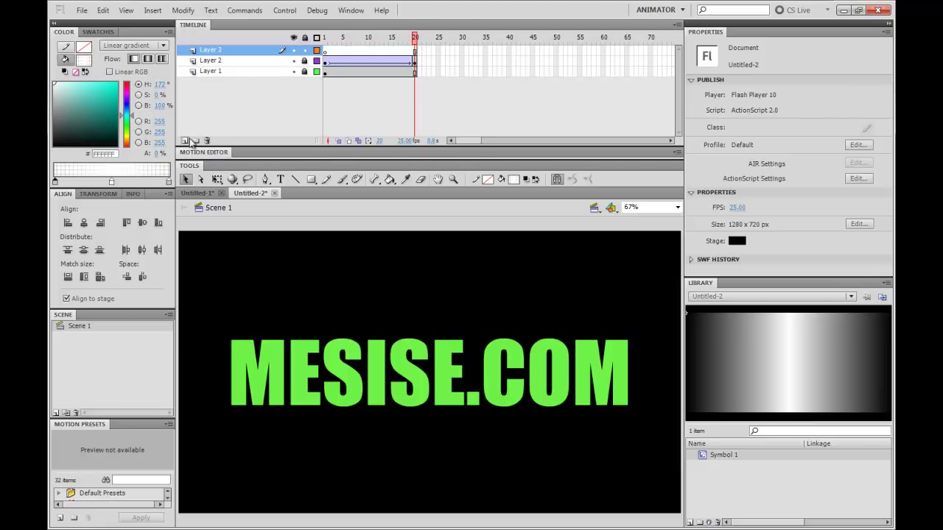
click(339, 49)
mouse_move(394, 47)
mouse_down()
mouse_move(324, 50)
mouse_move(407, 48)
mouse_move(344, 47)
mouse_move(386, 47)
mouse_up()
click(325, 72)
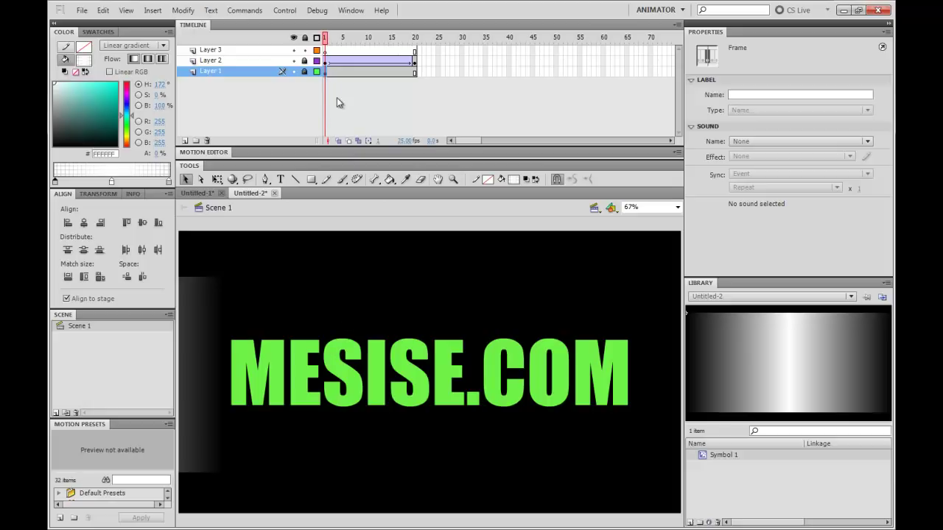
click(327, 50)
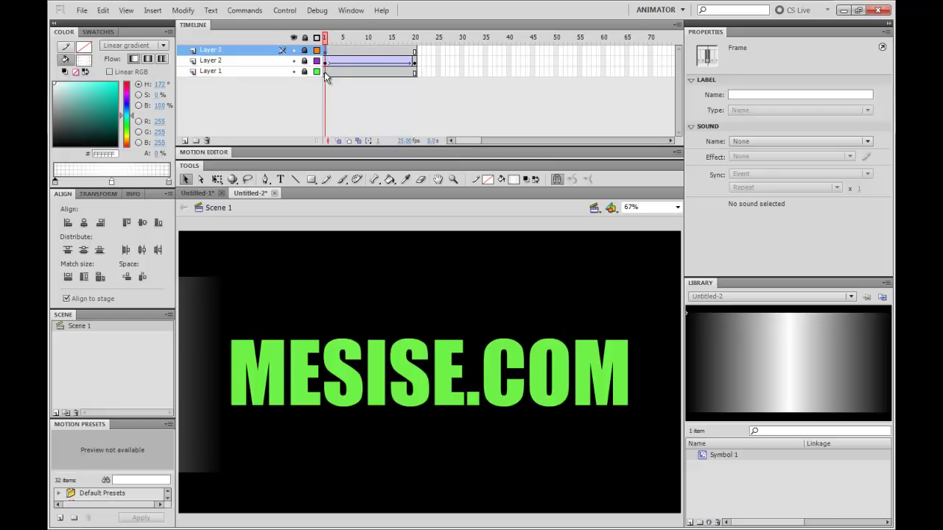
- Copy the text frame from frame 1 of Layer 1 and paste it into frame 1 of Layer 3
right_click(324, 72)
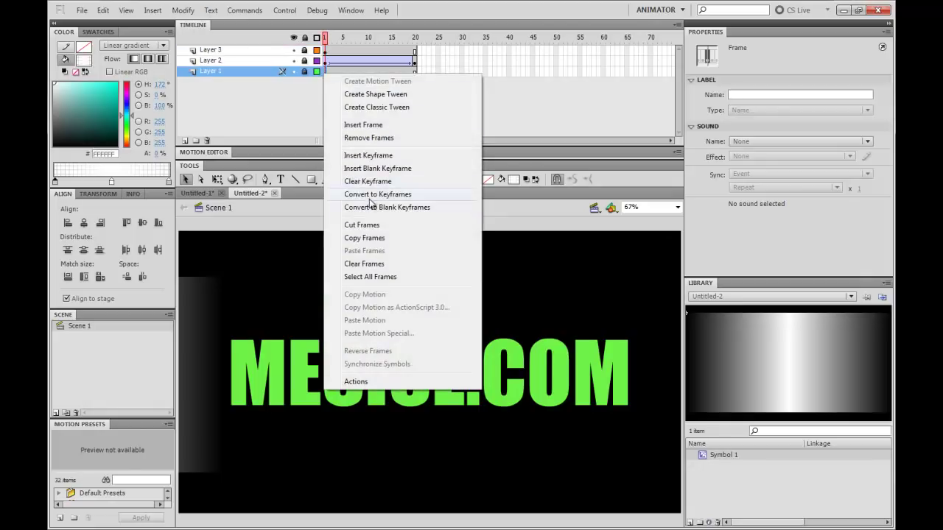
click(362, 240)
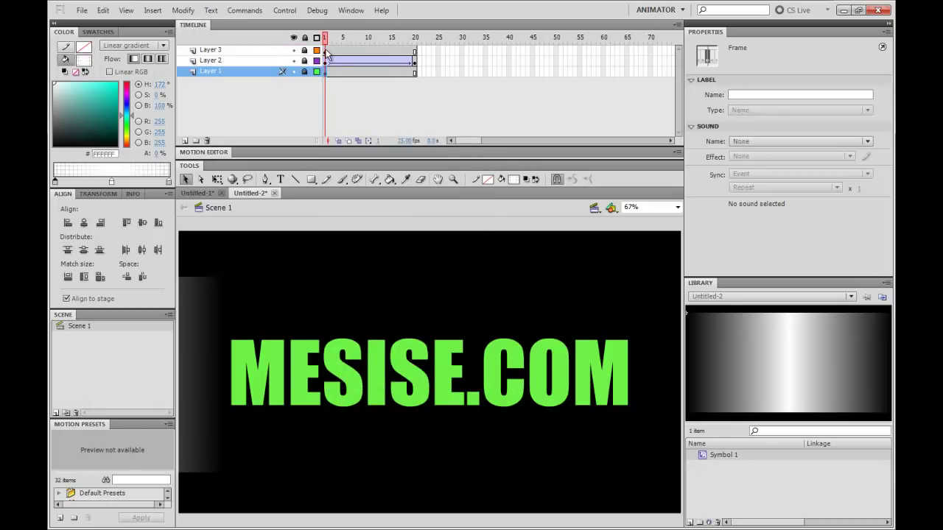
click(326, 50)
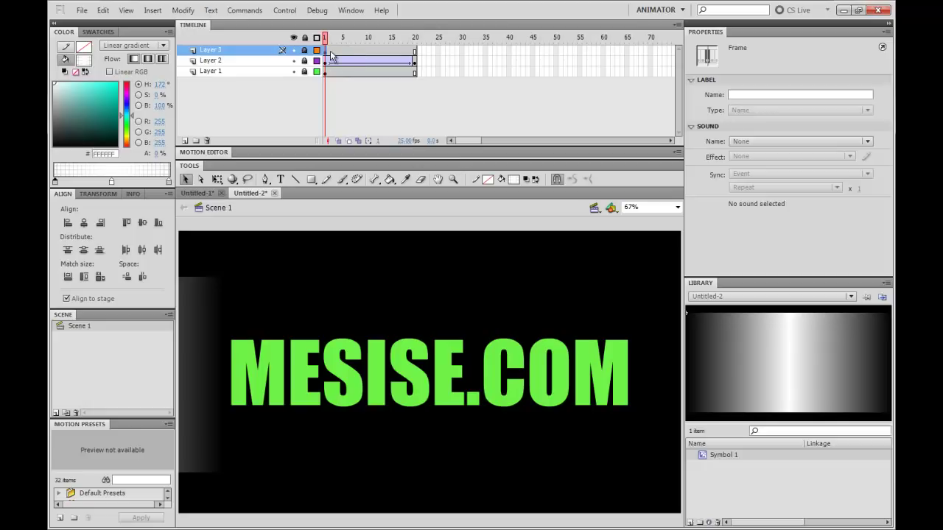
right_click(327, 52)
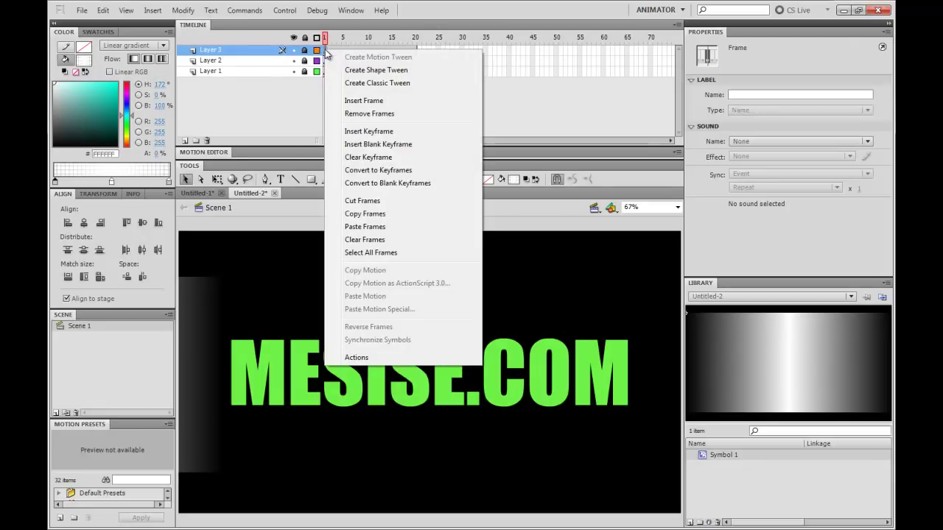
click(372, 227)
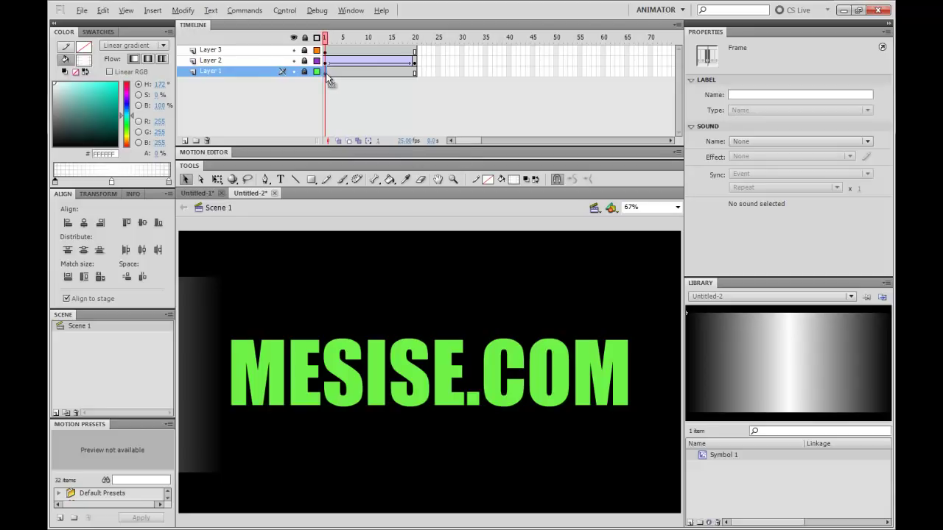
- Try placing a duplicate of the Layer 1 keyframe at frame 13 of Layer 3, and clear that extra keyframe
drag(329, 79, 359, 76)
click(381, 51)
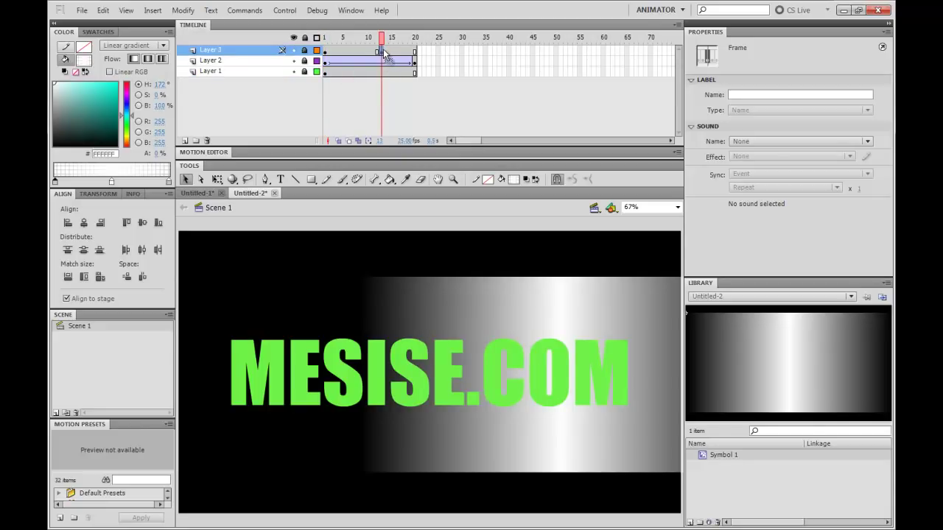
right_click(381, 51)
click(412, 83)
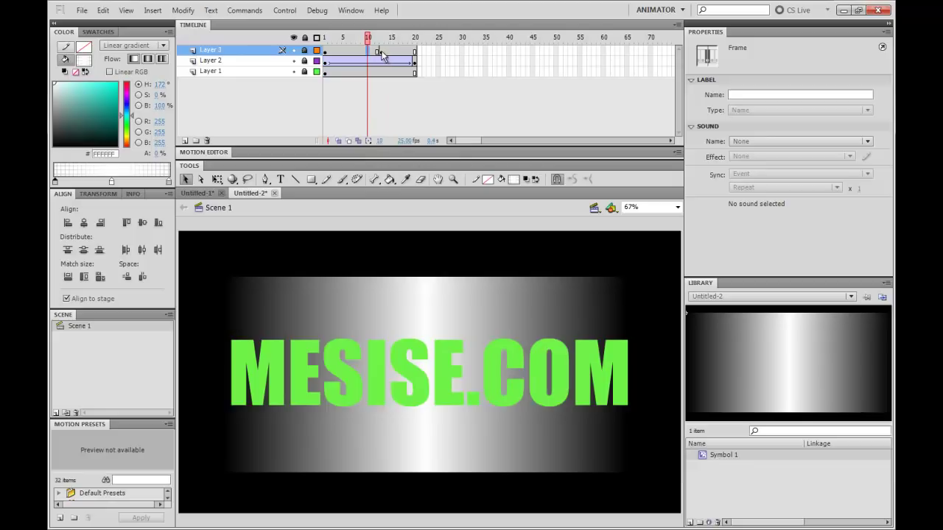
right_click(383, 53)
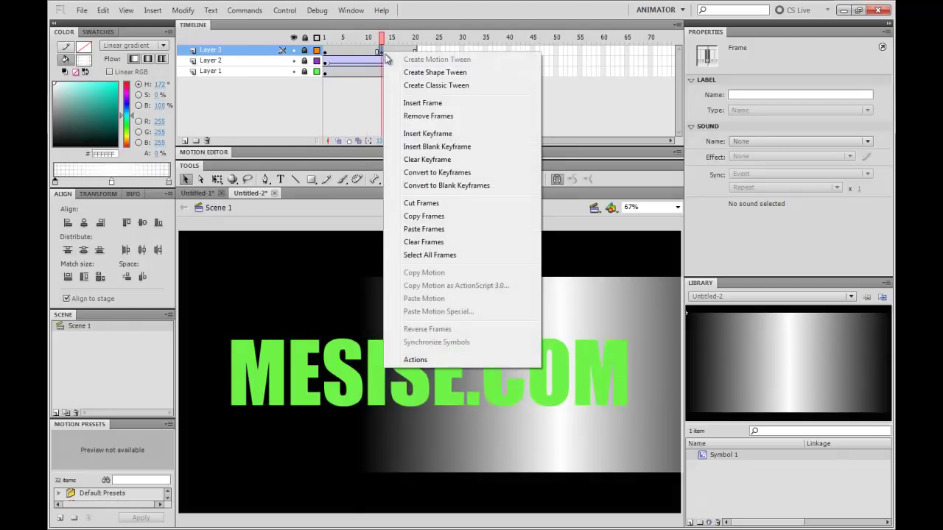
click(421, 159)
key(Return)
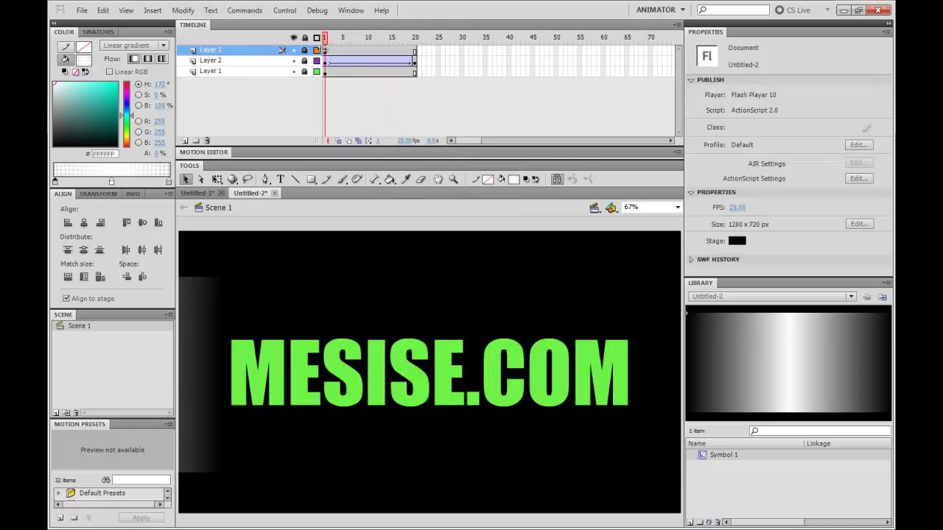
- Turn Layer 3 into a mask over the gradient on Layer 2
click(325, 50)
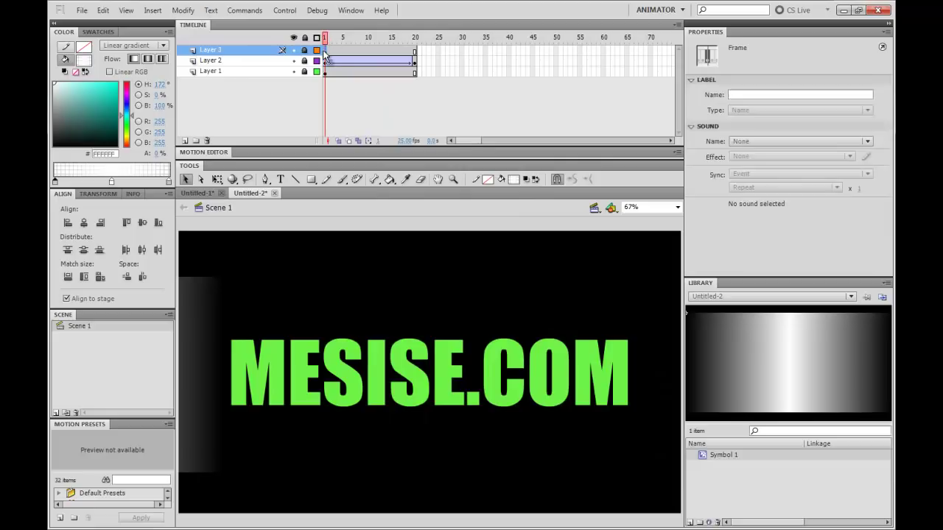
right_click(232, 57)
right_click(227, 50)
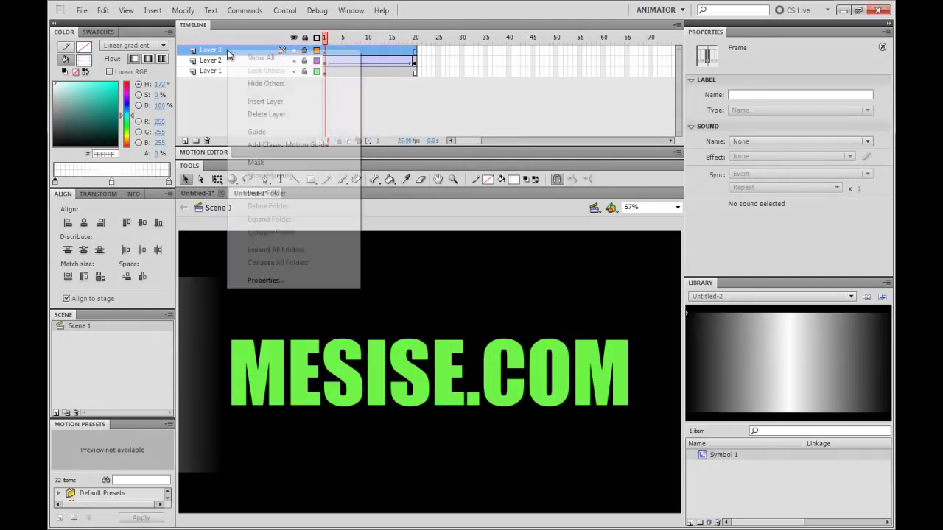
click(267, 161)
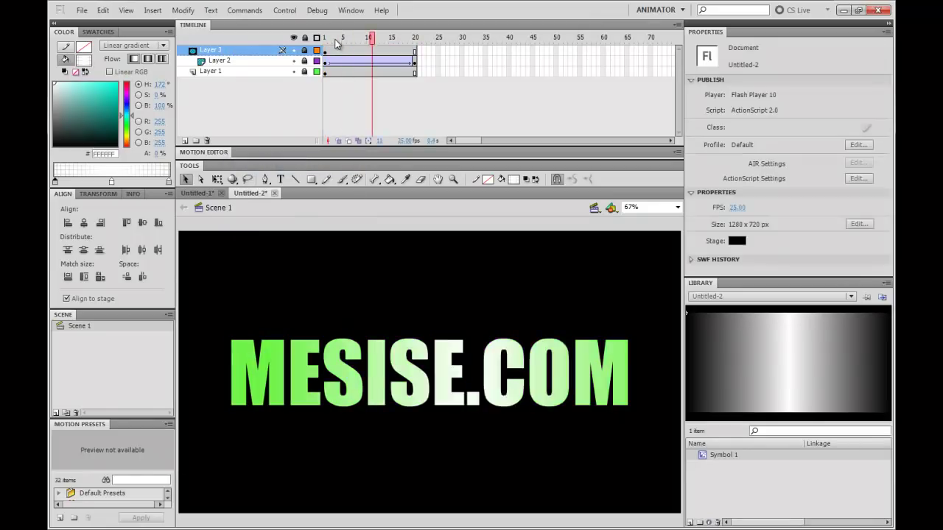
- Play the masked shine on the timeline and test the movie in the preview window
key(Return)
key(ctrl+Return)
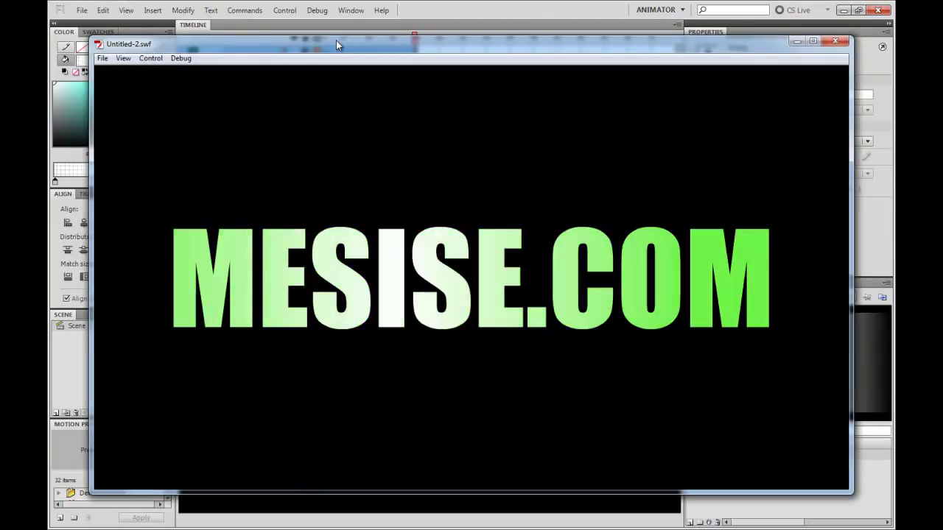
click(834, 42)
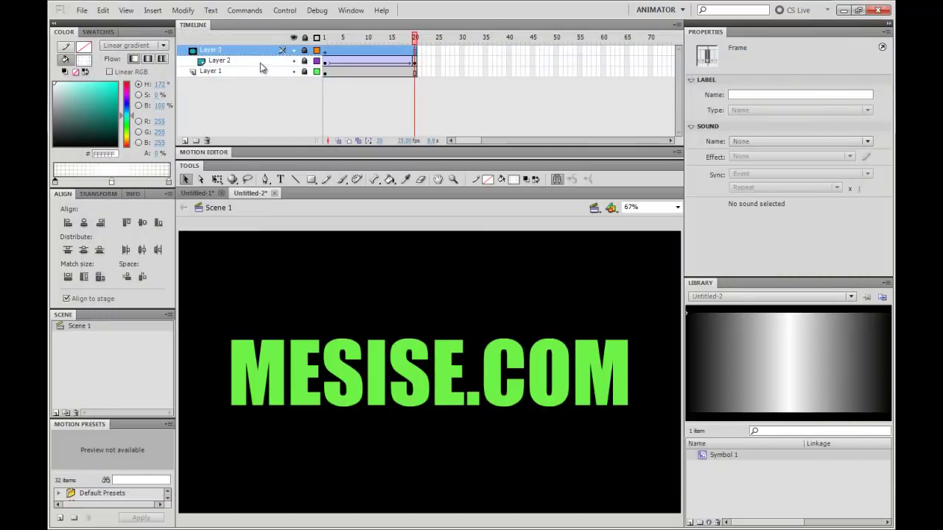
- Unlock Layer 2, zoom out to 50%, and examine the transparent gradient fill inside the movie clip before returning to Scene 1
click(335, 104)
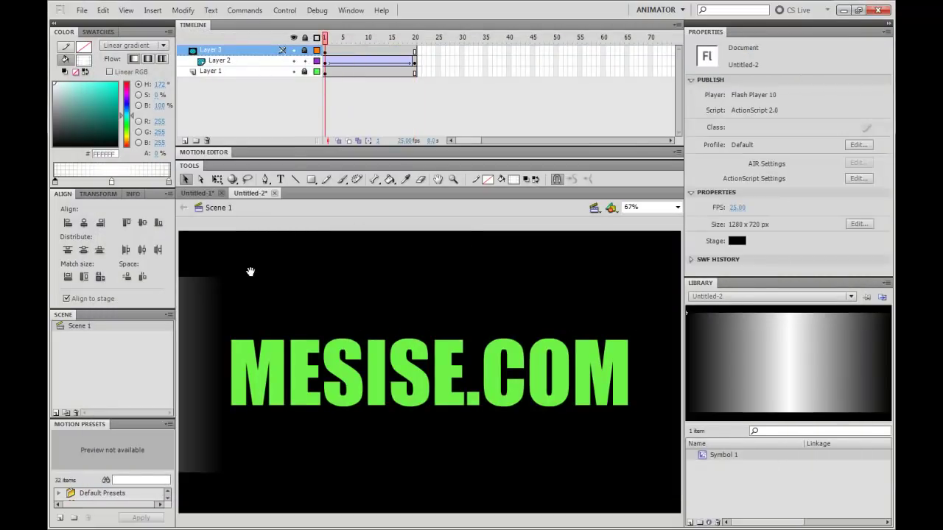
click(679, 208)
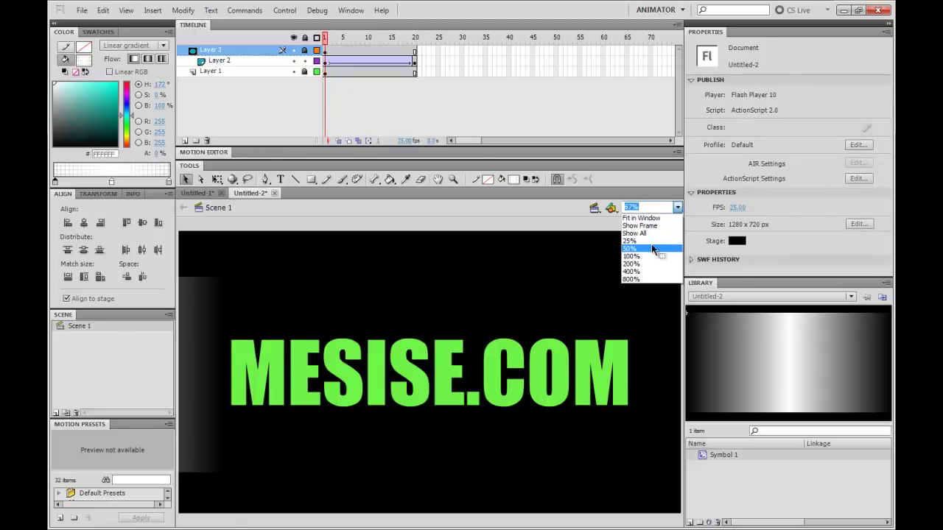
click(652, 244)
click(256, 296)
drag(255, 295, 427, 295)
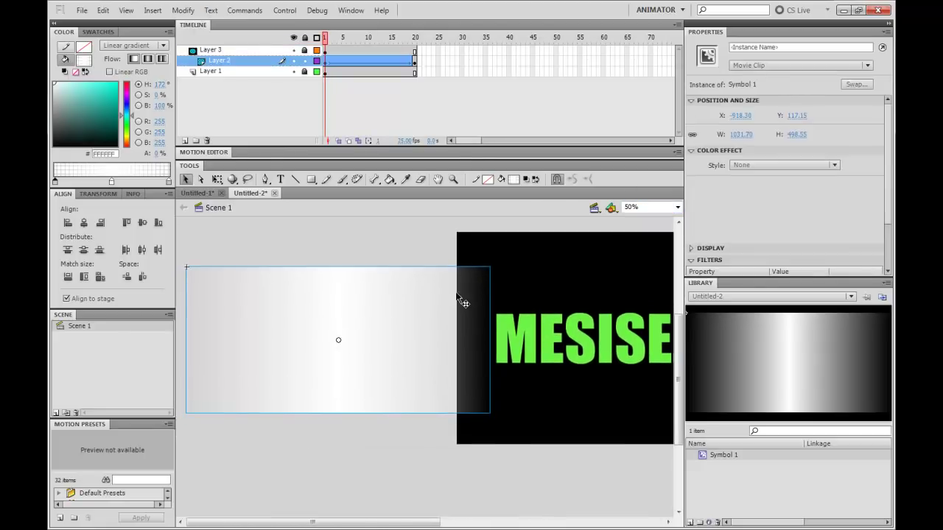
double_click(462, 300)
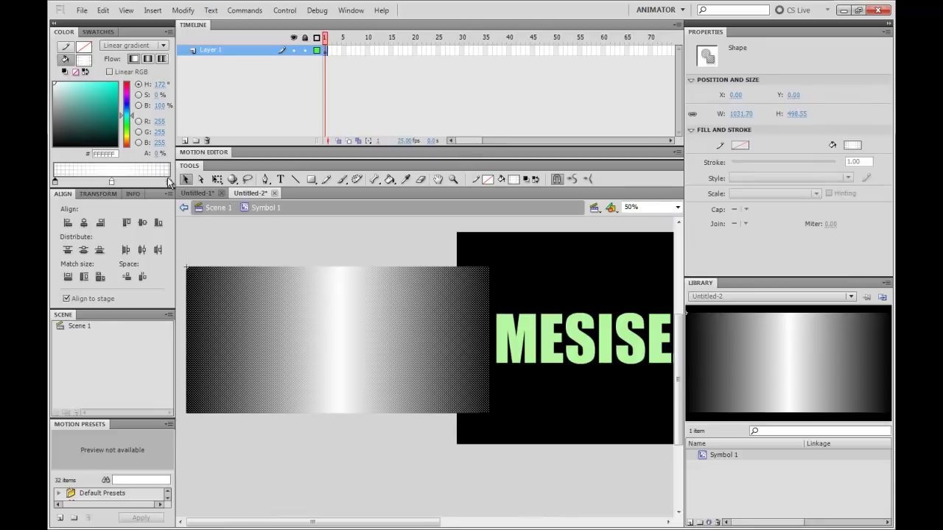
click(501, 249)
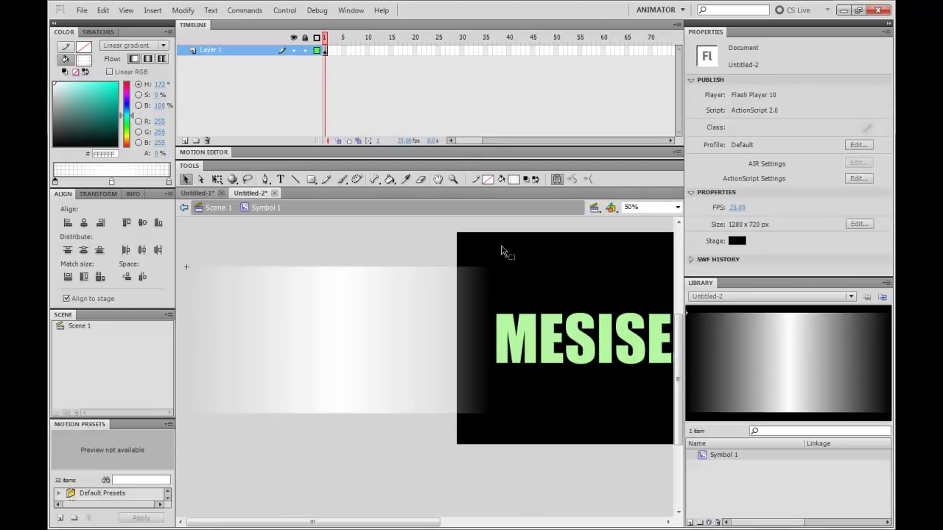
drag(501, 248, 366, 255)
double_click(413, 255)
drag(456, 262, 400, 273)
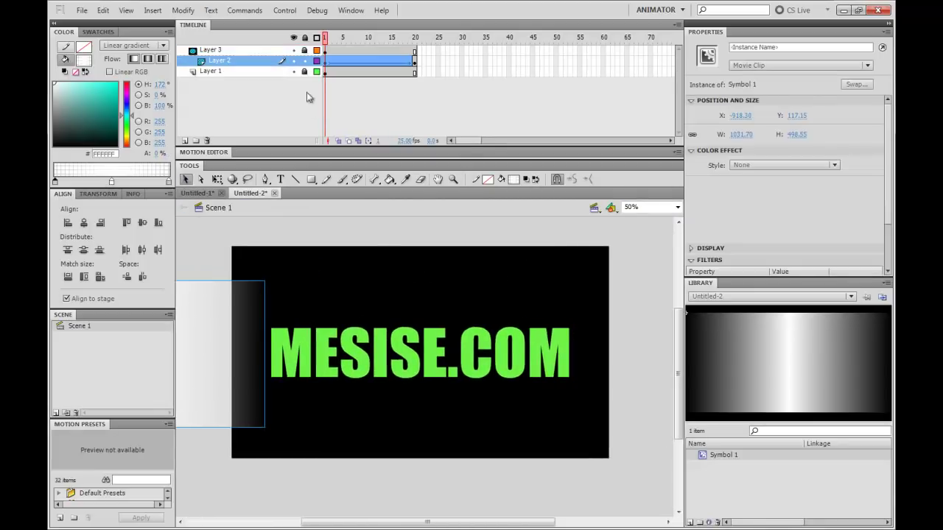
- With Layer 2 locked and Layer 1 unlocked, recolor the lower half of the MESISE.COM text shape yellow (FFE000)
click(325, 60)
click(325, 70)
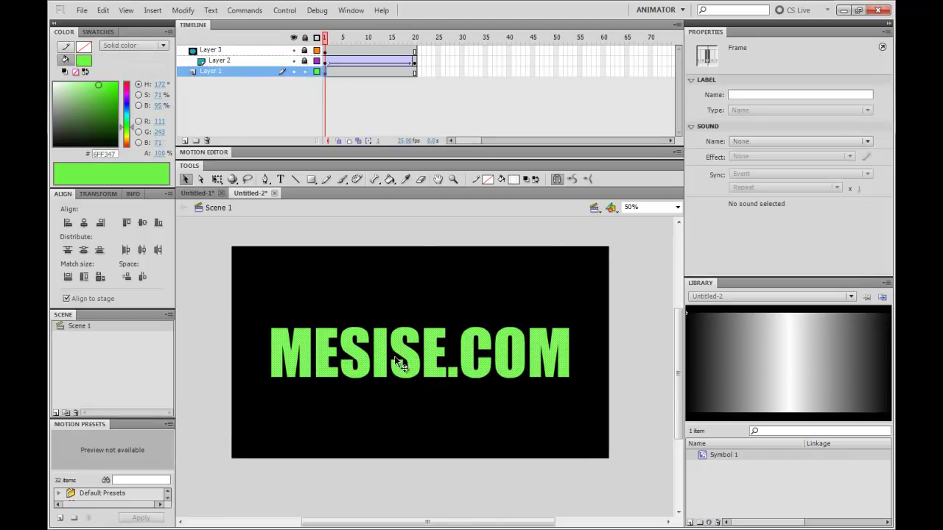
click(347, 312)
drag(262, 402, 619, 351)
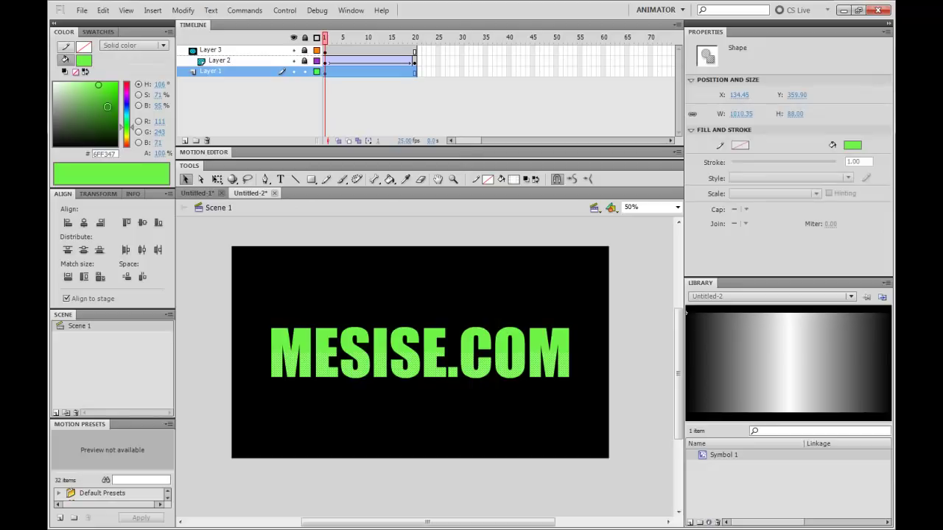
drag(126, 126, 126, 133)
drag(110, 85, 121, 79)
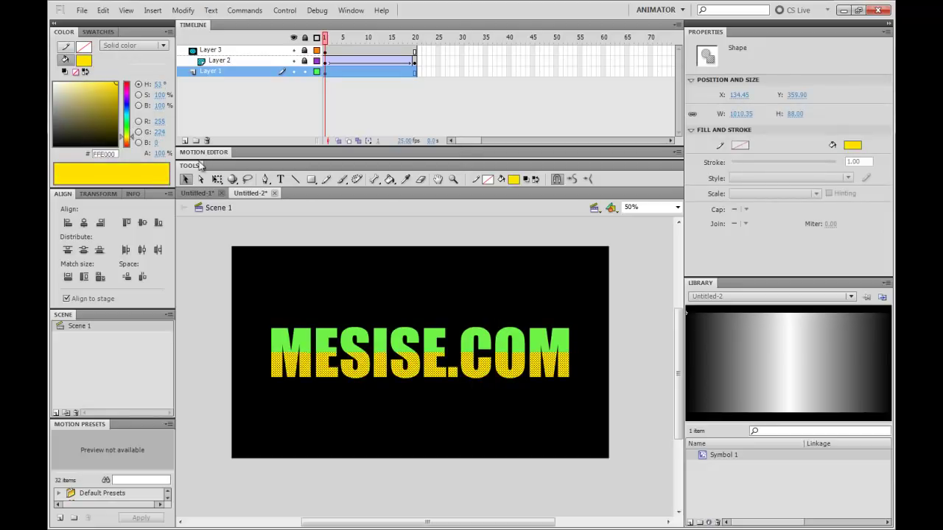
- Test the movie to review the shine over the two-colored text, and close the preview
click(353, 269)
key(ctrl+Return)
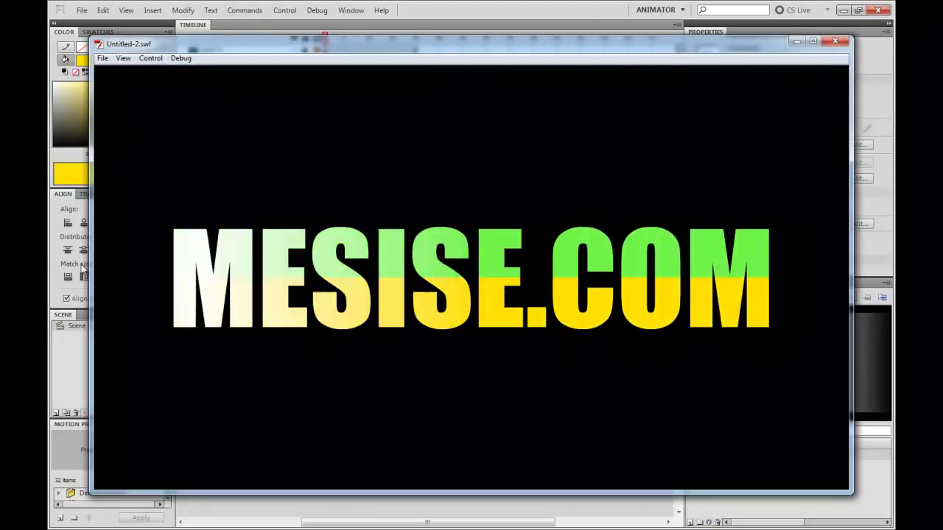
click(834, 42)
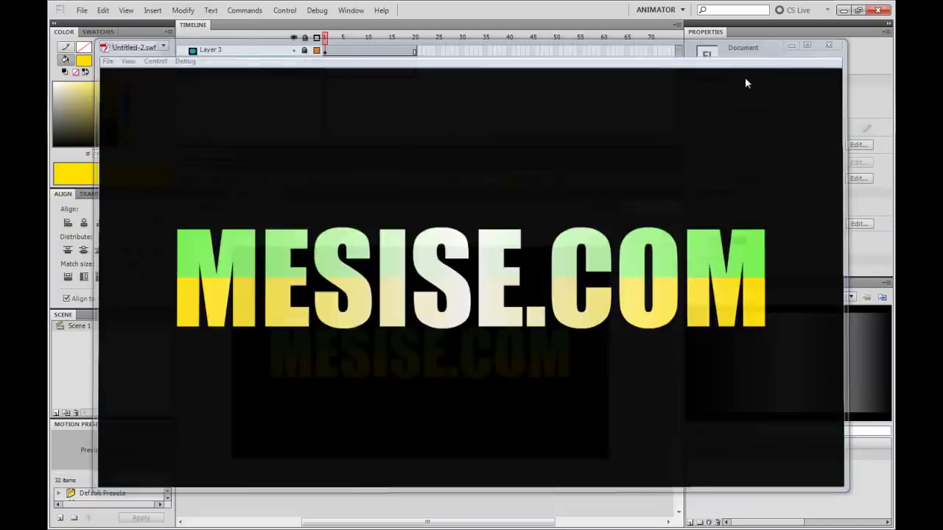